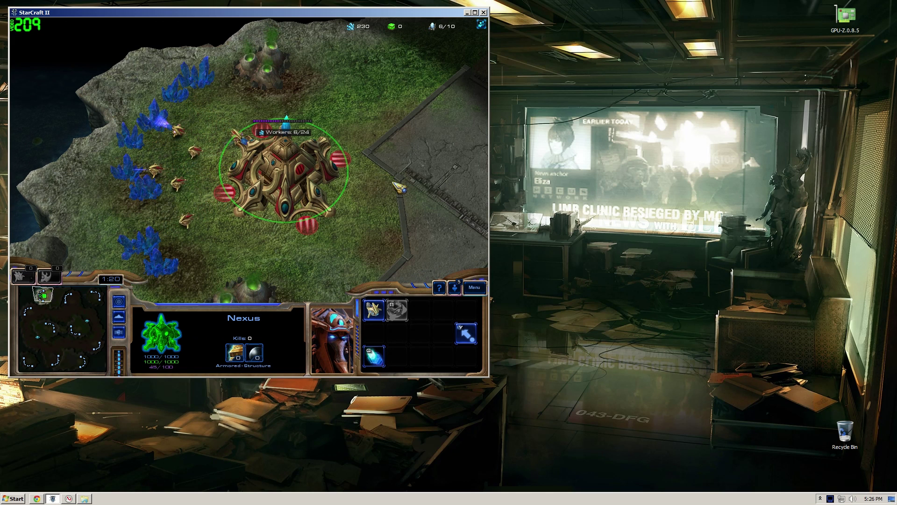
scroll(249, 159, "up", 3)
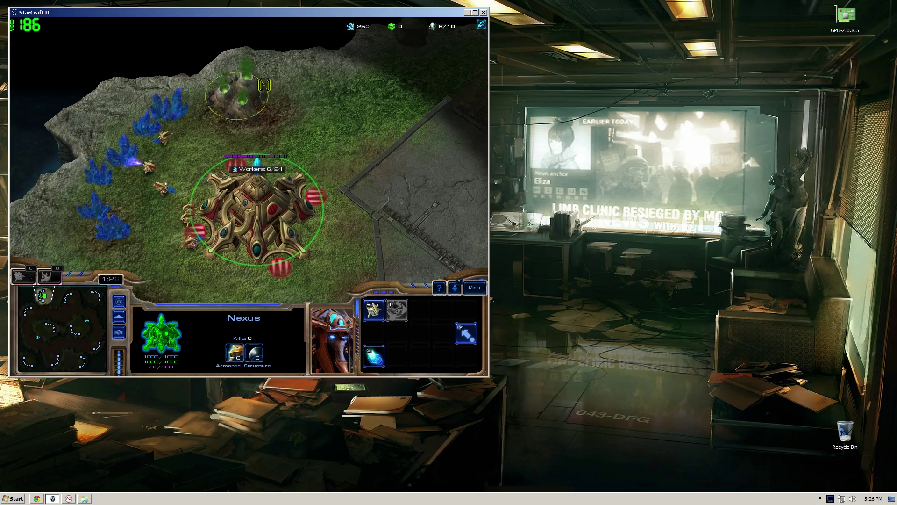
scroll(250, 159, "down", 3)
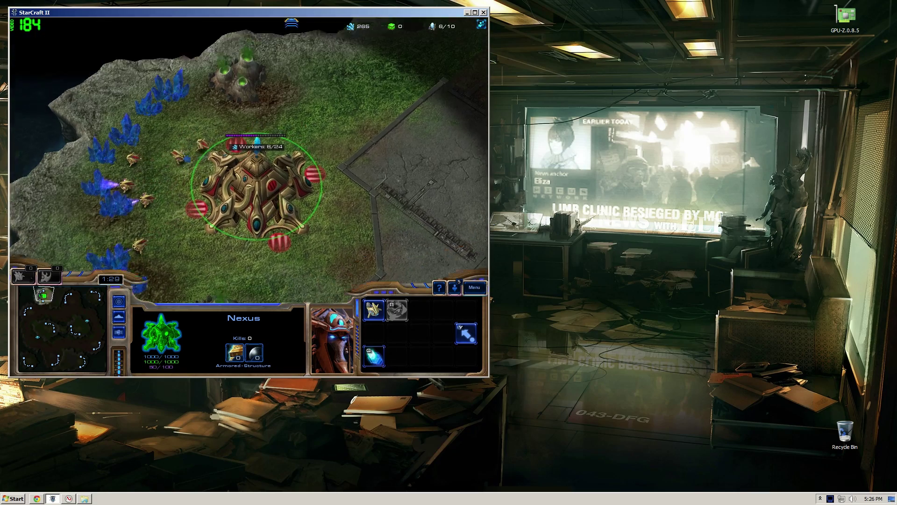
scroll(280, 163, "up", 3)
scroll(349, 231, "down", 3)
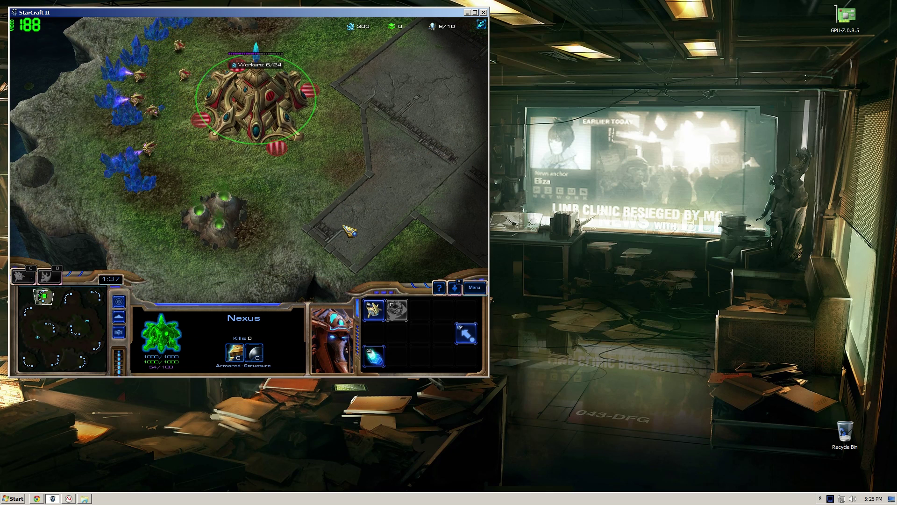
scroll(350, 231, "up", 3)
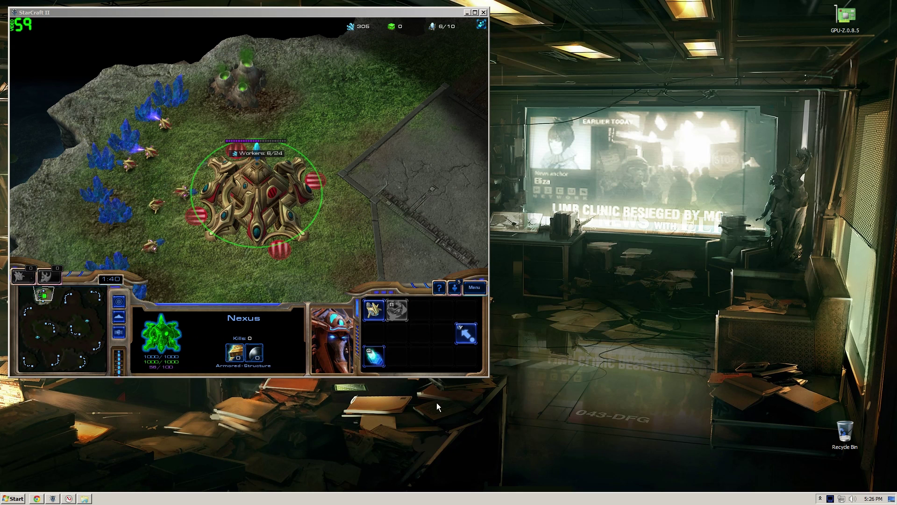
Open Windows Task Manager, launch Resource Monitor from it, and place its disk activity window beside the game
right_click(522, 498)
left_click(545, 472)
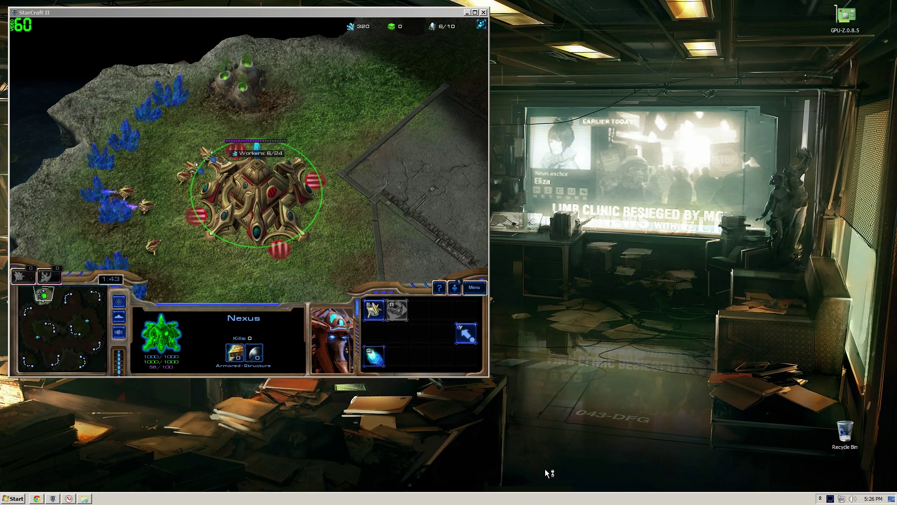
left_click_drag(597, 215, 610, 205)
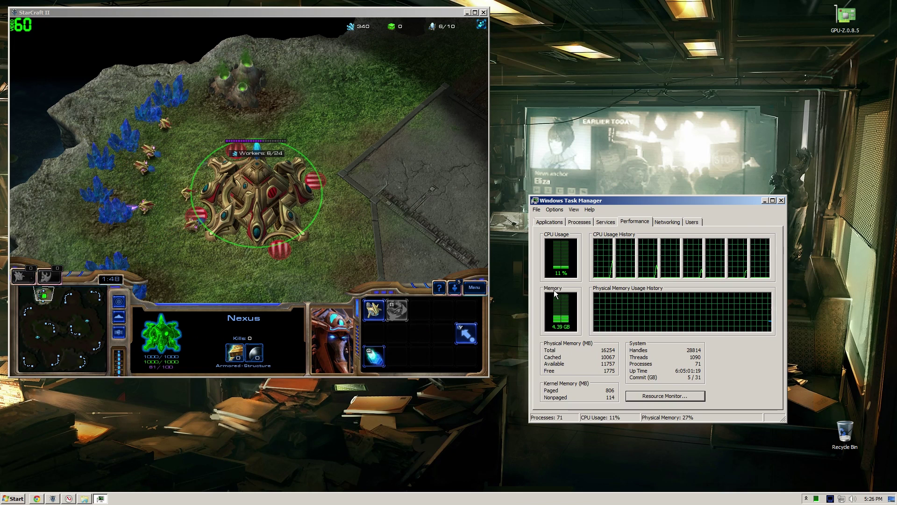
left_click(663, 396)
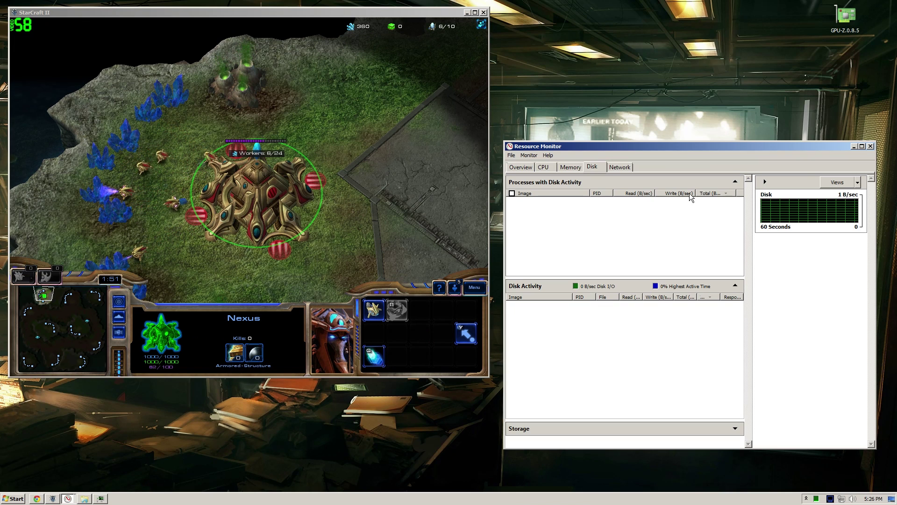
left_click_drag(598, 145, 595, 144)
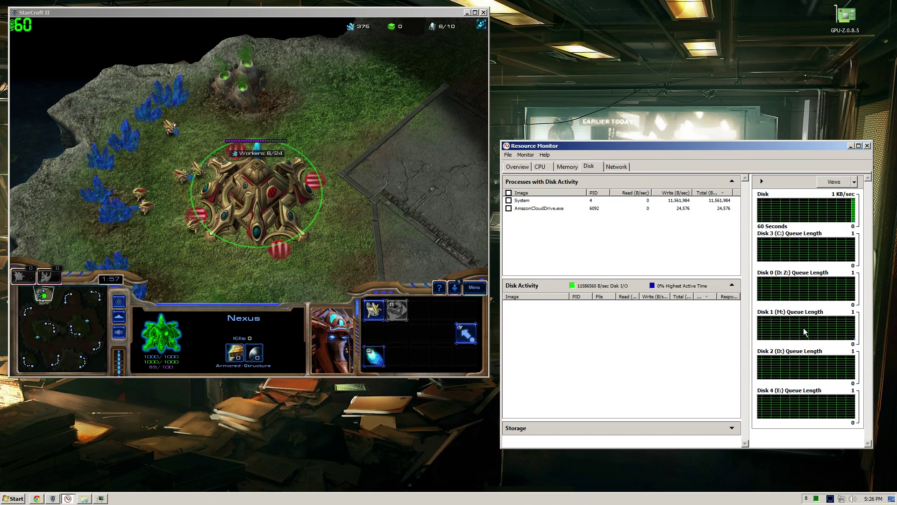
left_click_drag(609, 145, 609, 152)
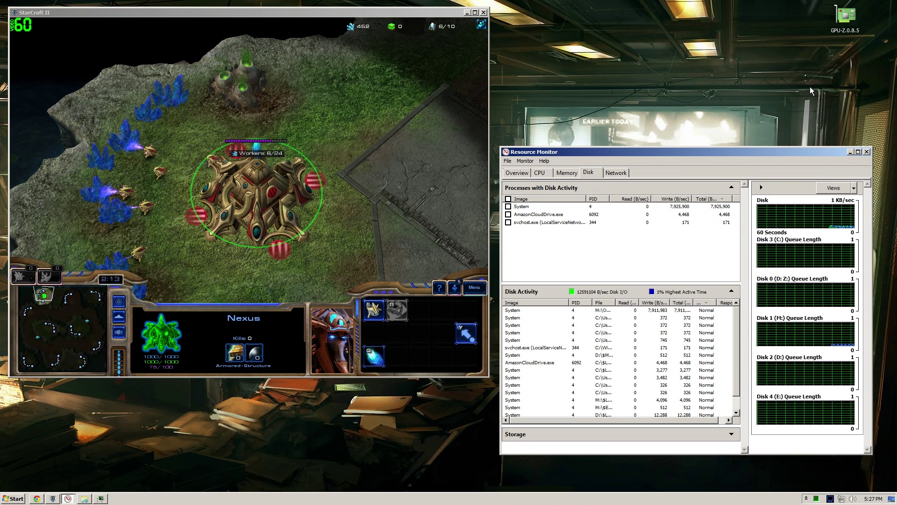
Launch GPU-Z, move its window clear of the game, and display the graphics card's sensor readings
double_click(841, 32)
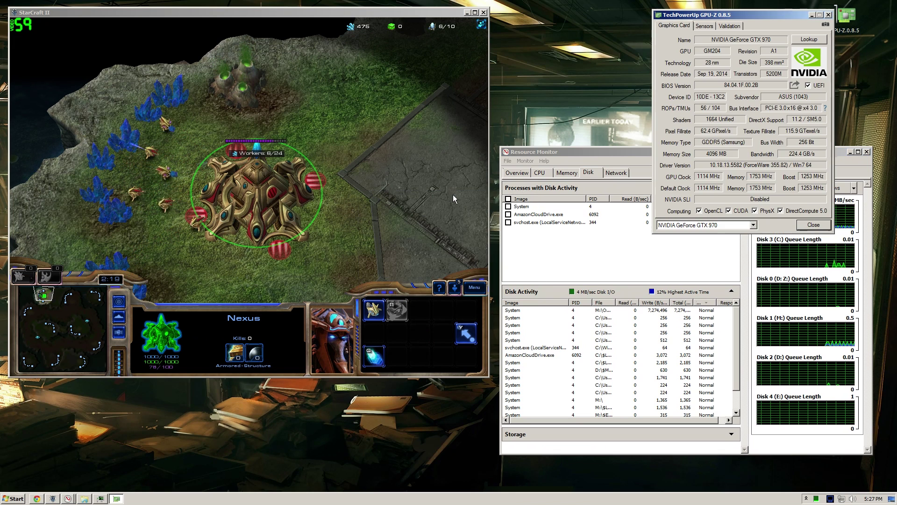
left_click_drag(701, 17, 738, 13)
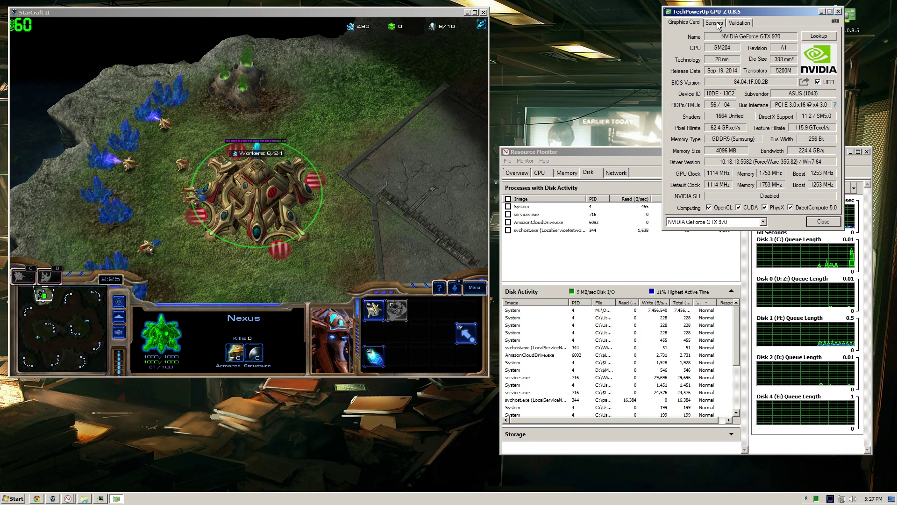
left_click(716, 23)
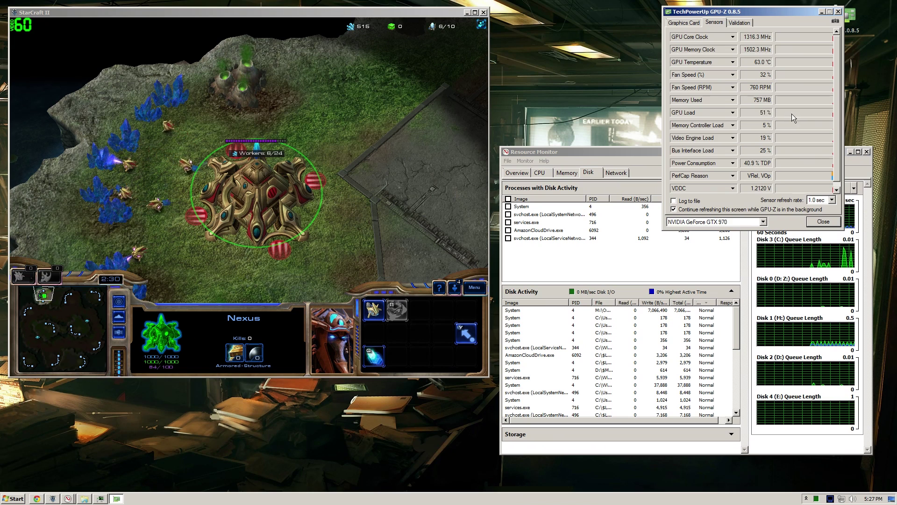
Switch to StarCraft II, rally the Nexus to a mineral patch, and warp in one Probe
left_click(388, 189)
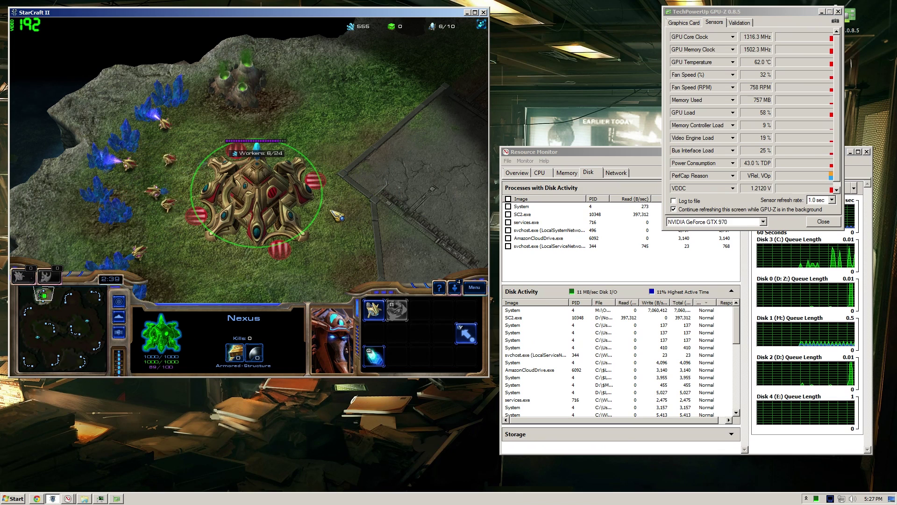
key("F5")
right_click(194, 212)
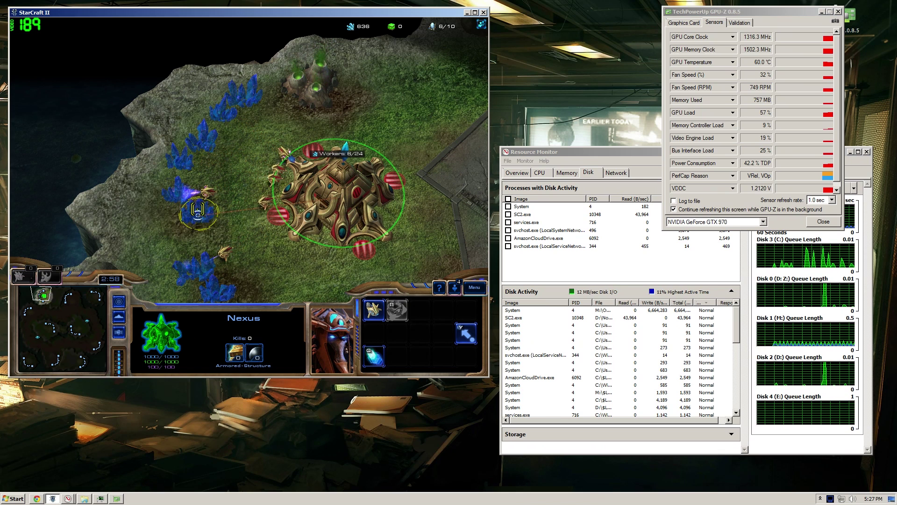
key("e")
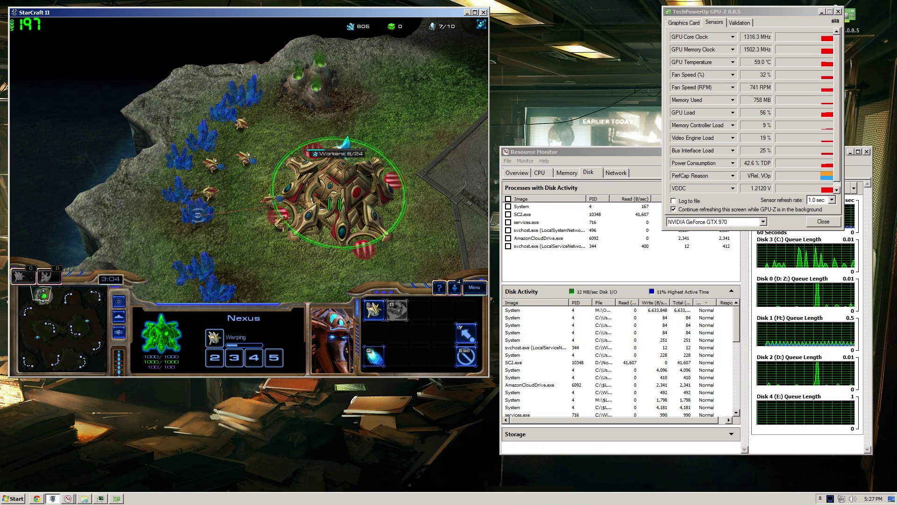
Open Dxtory's movie settings, set the recording frame rate to 30 fps, and minimize the window
key("alt+Tab")
left_click(830, 498)
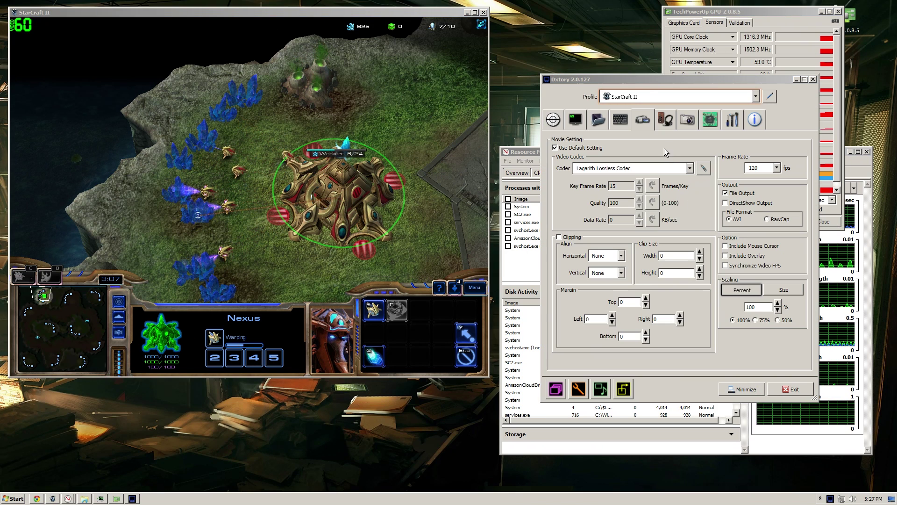
left_click_drag(649, 82, 624, 107)
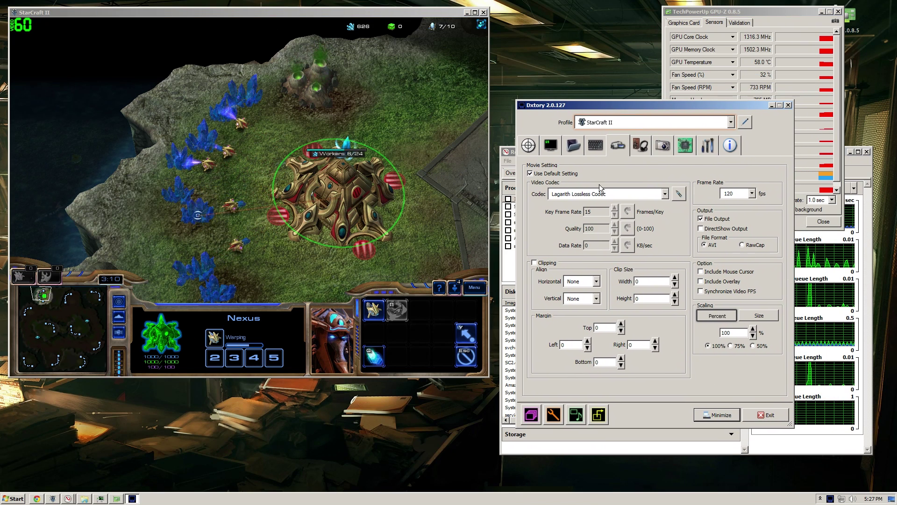
double_click(729, 194)
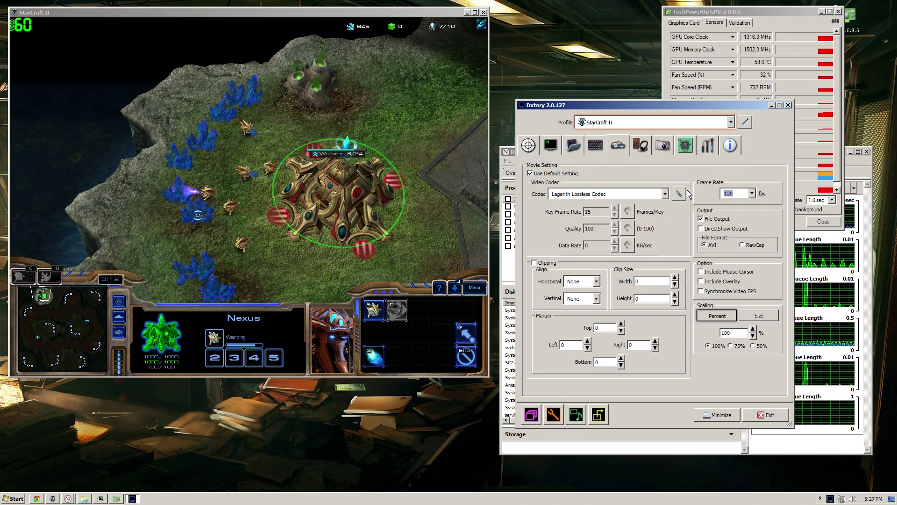
left_click(720, 415)
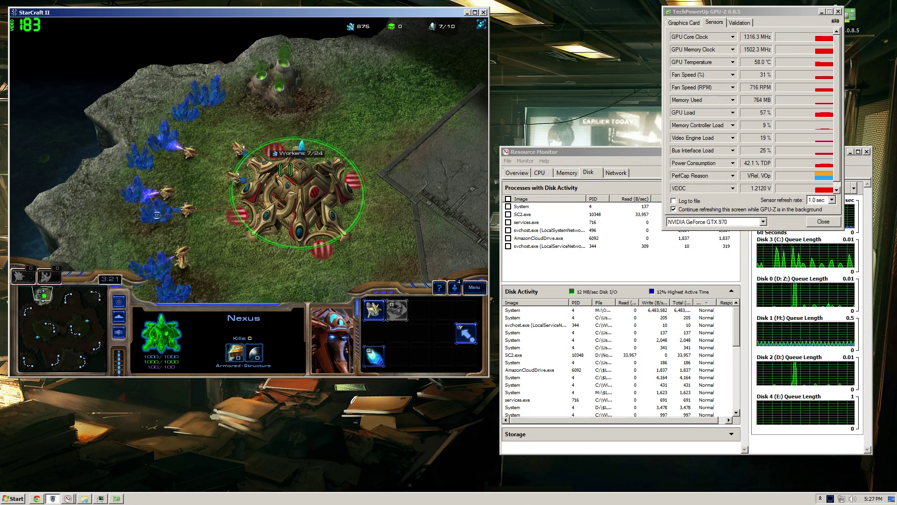
Start a Dxtory video recording of the StarCraft II match while surveying the Nexus base
key("F12")
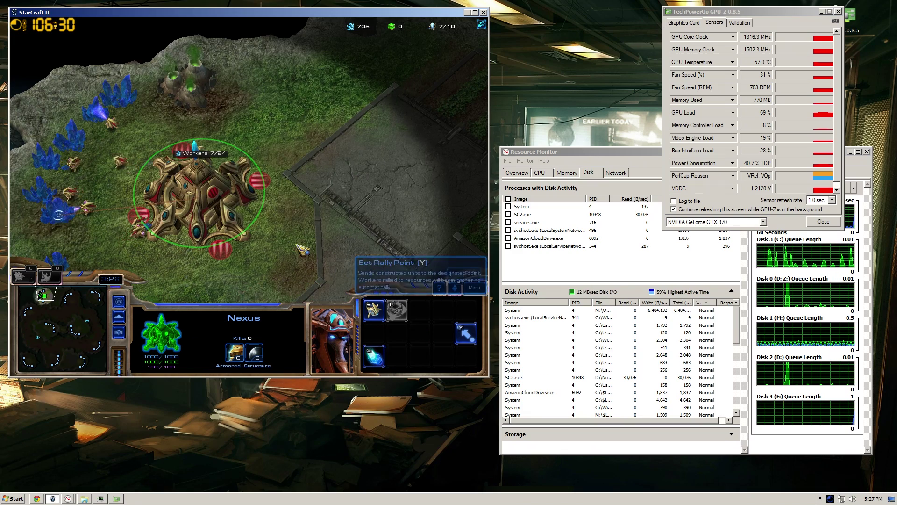
key("Down")
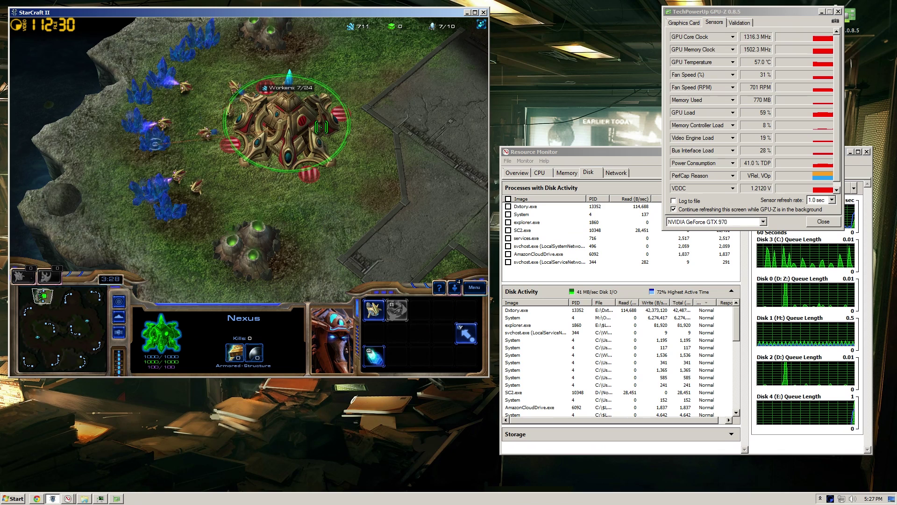
key("Up")
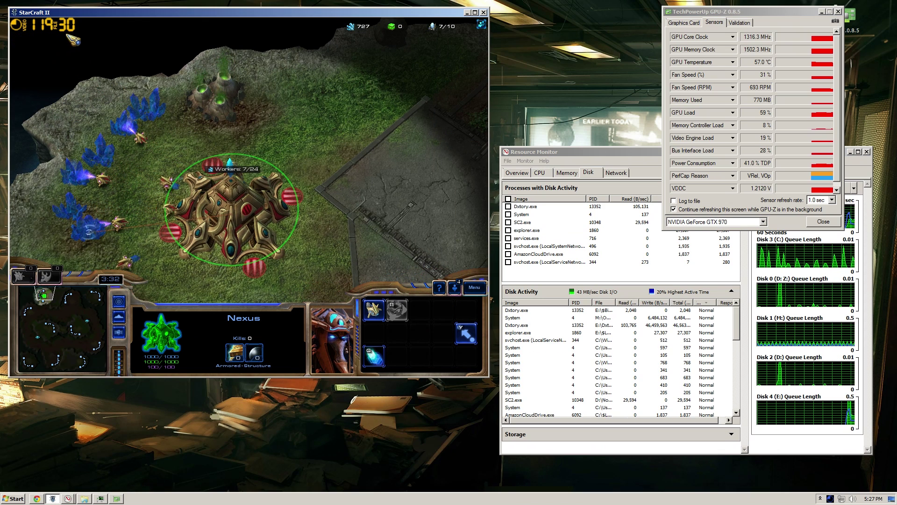
Bring Resource Monitor to the front and examine Dxtory.exe's disk write activity during the recording
key("alt+Tab")
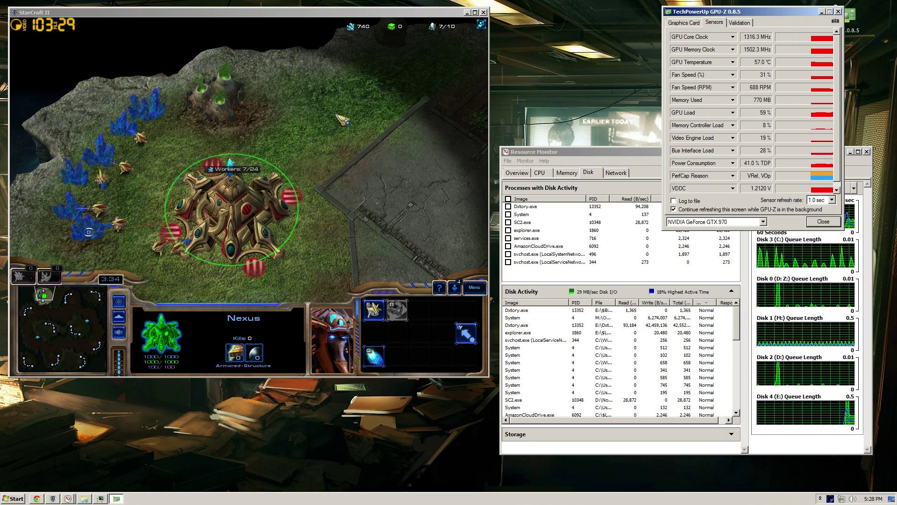
left_click(602, 151)
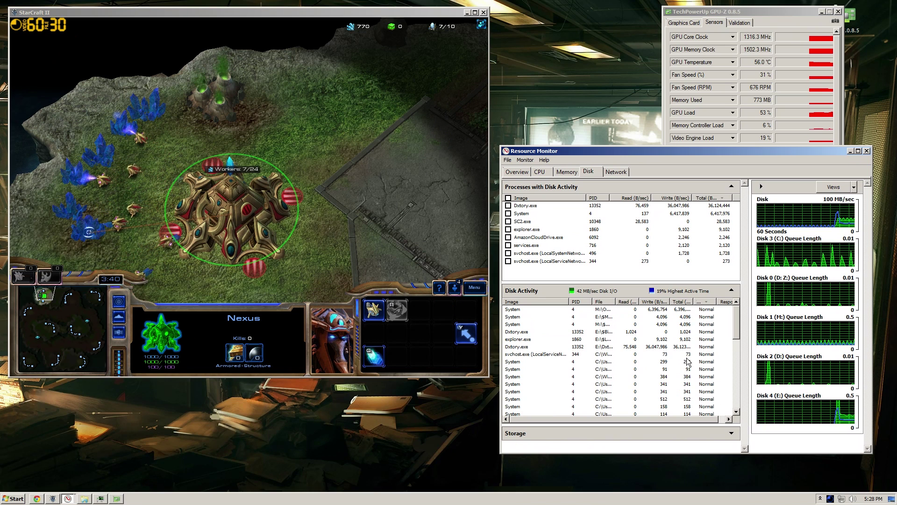
left_click(638, 340)
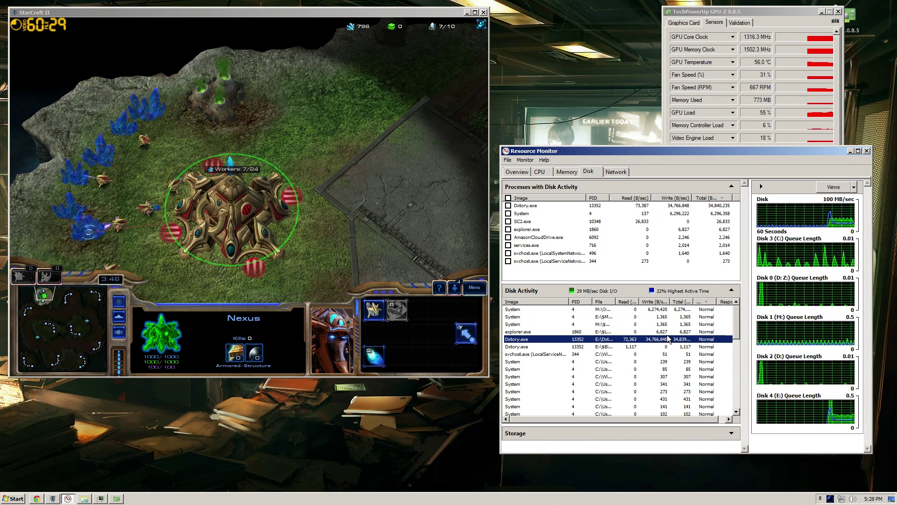
left_click_drag(607, 152, 608, 151)
Return to the StarCraft II match and assign the Nexus to control group 4
left_click(178, 115)
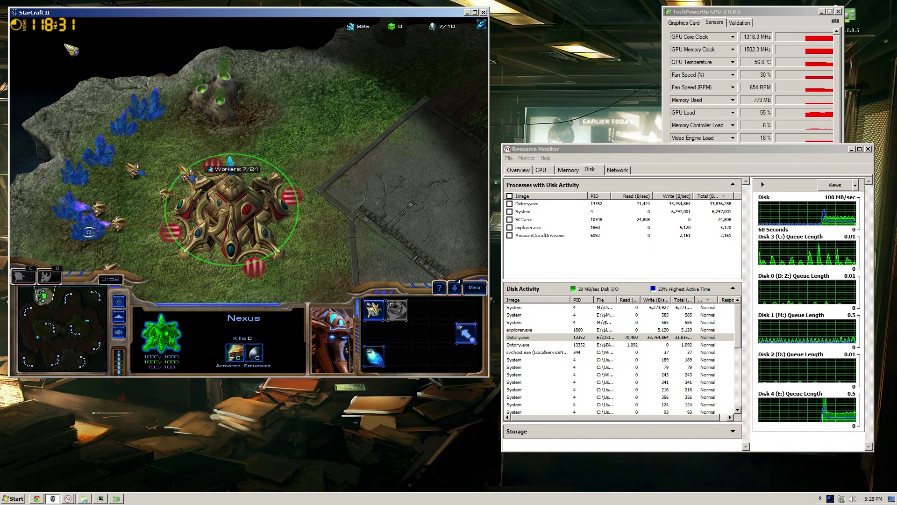
key("Left")
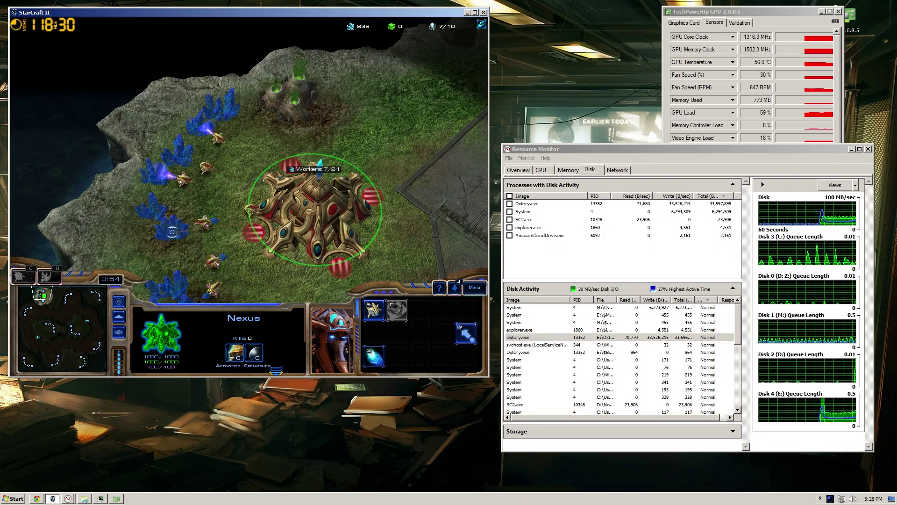
key("Down")
key("Up")
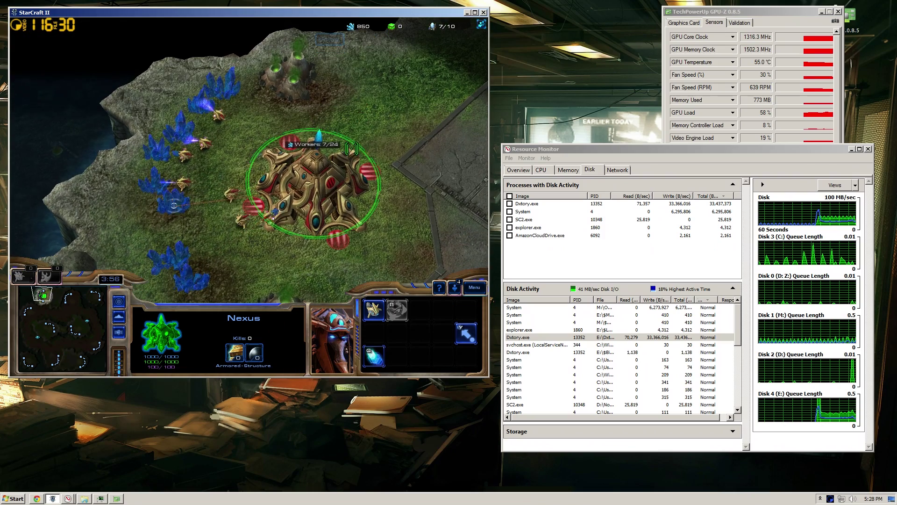
key("ctrl+4")
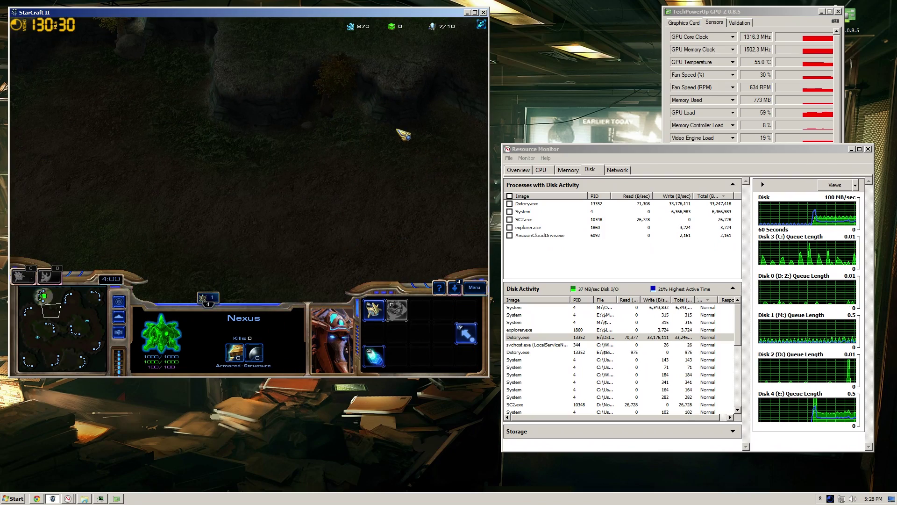
key("1")
key("1")
Shift the Resource Monitor window slightly, return to StarCraft II, and stop the video recording
left_click_drag(676, 151, 677, 147)
left_click(422, 121)
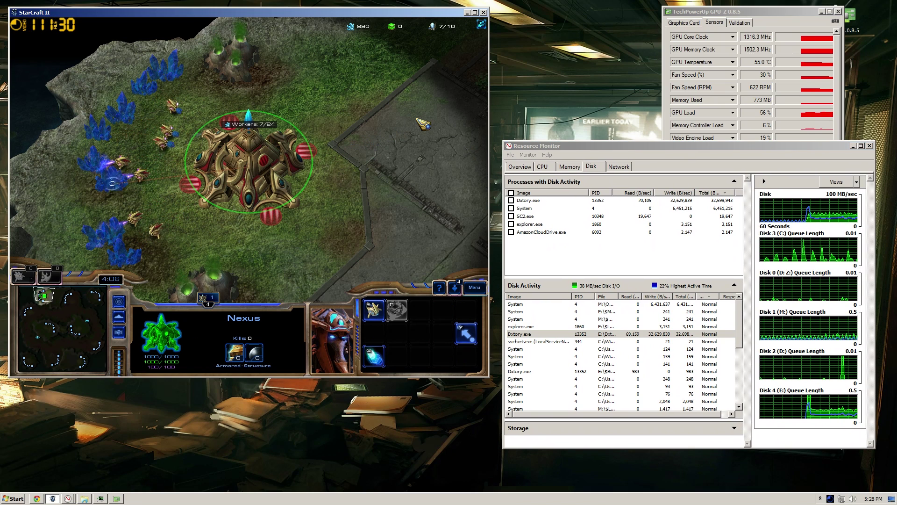
key("F12")
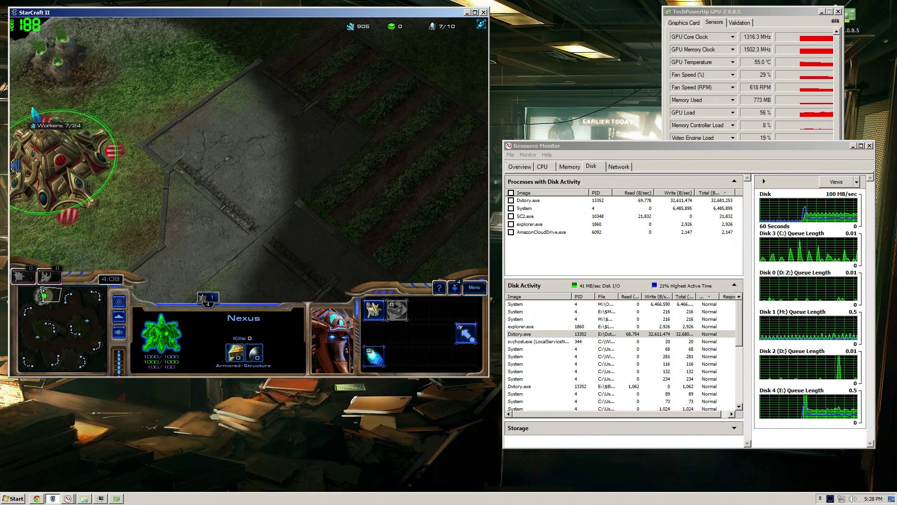
Reopen Dxtory's movie settings and examine the selected video codec, Lagarith Lossless Codec
key("alt+Tab")
left_click(832, 498)
left_click(831, 499)
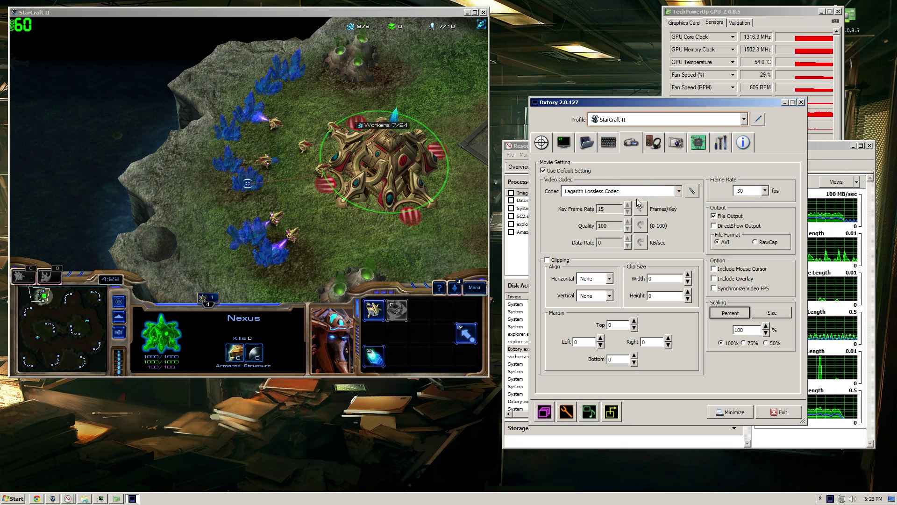
left_click(651, 191)
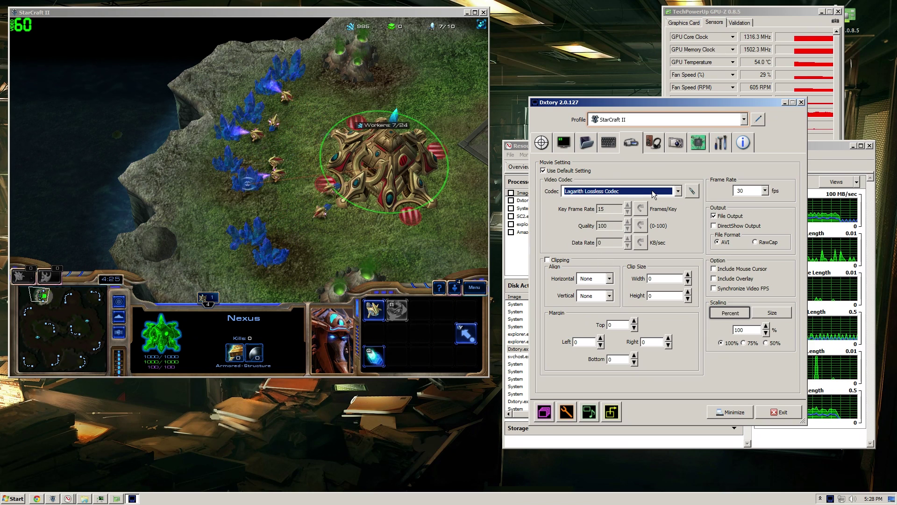
left_click(652, 191)
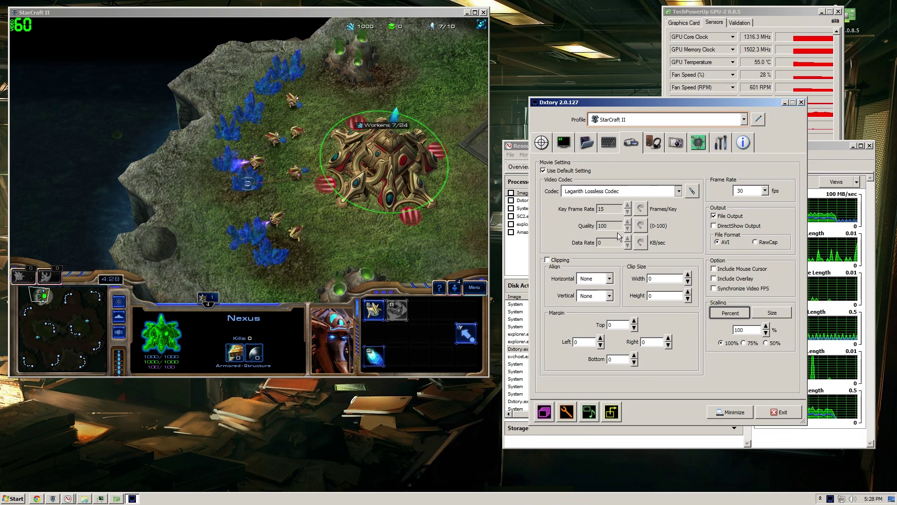
left_click(629, 188)
left_click(648, 191)
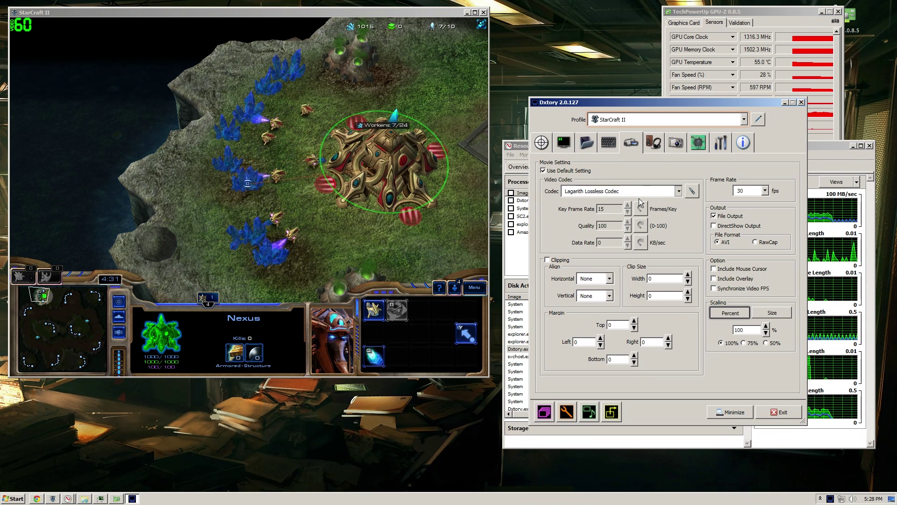
Set the video codec back to Lagarith Lossless Codec and the movie frame rate to 120 fps
scroll(640, 193, "up", 3)
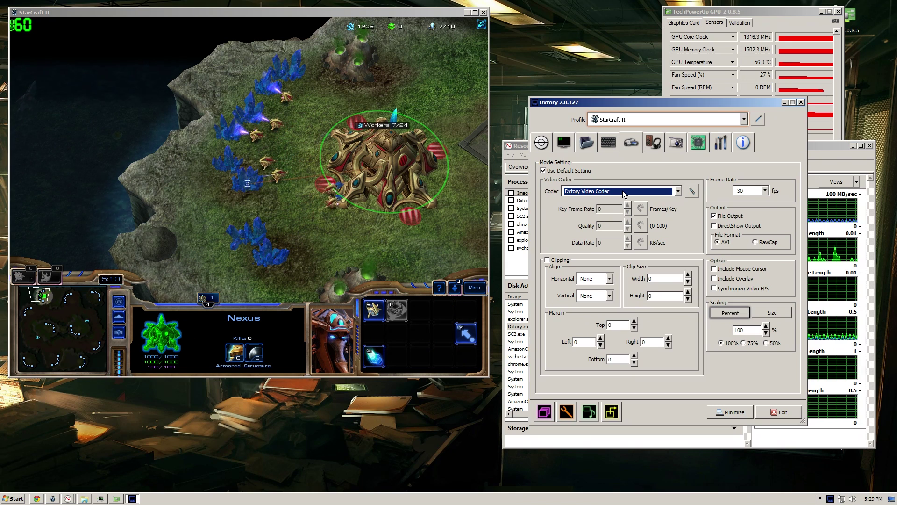
left_click(650, 192)
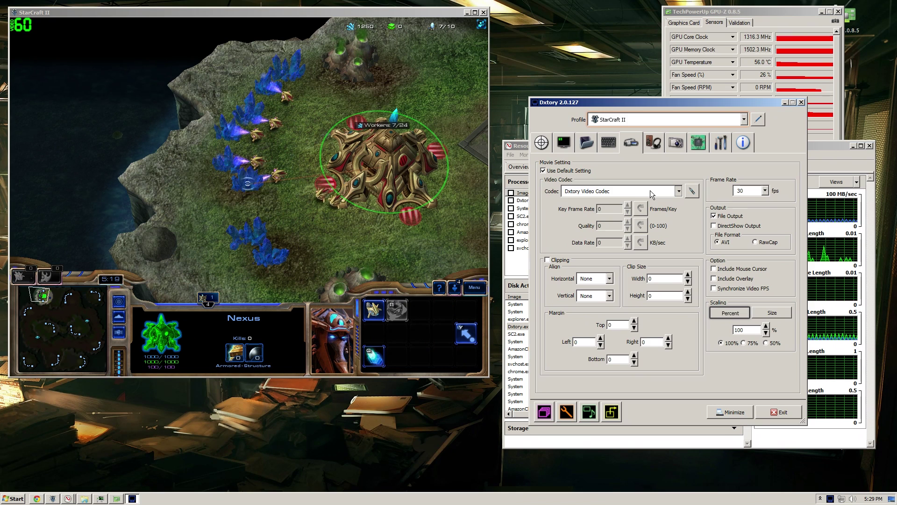
left_click(612, 234)
left_click_drag(750, 191, 679, 186)
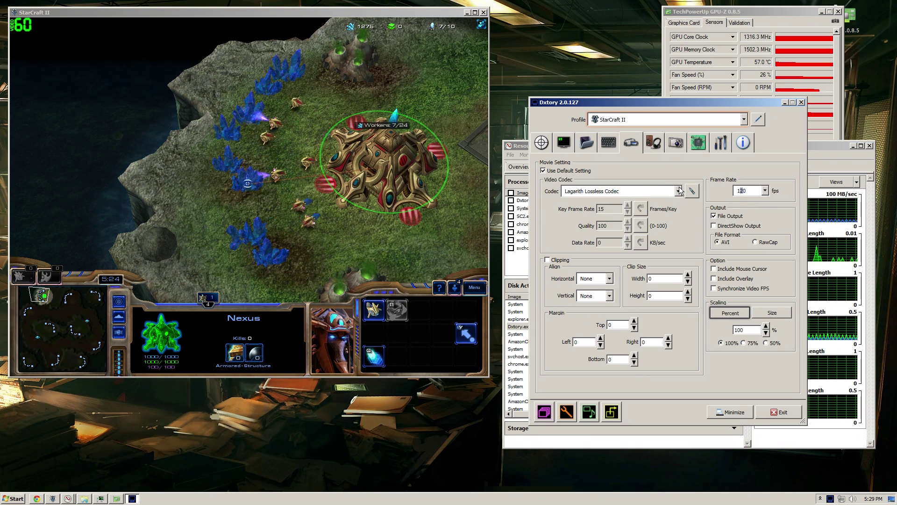
Minimize the Dxtory settings, return to the StarCraft II match, and start a video recording while viewing the base
left_click(730, 412)
left_click(405, 196)
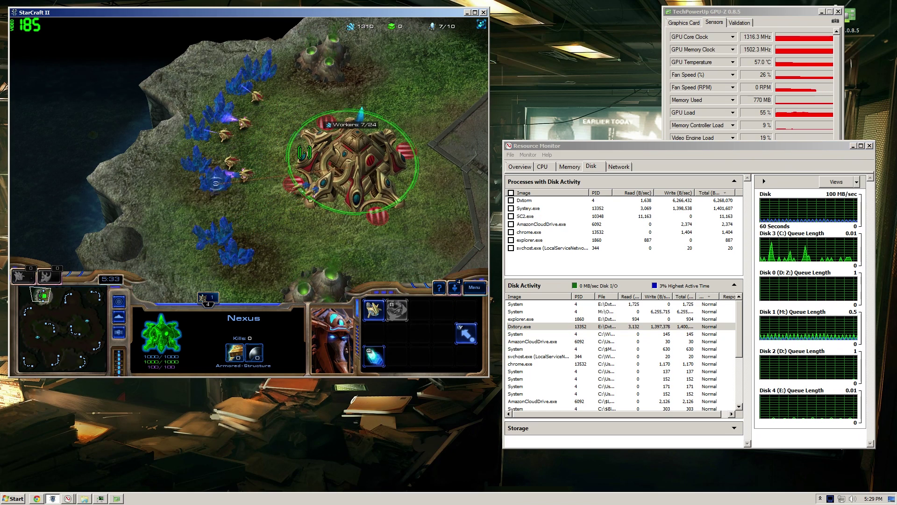
key("F12")
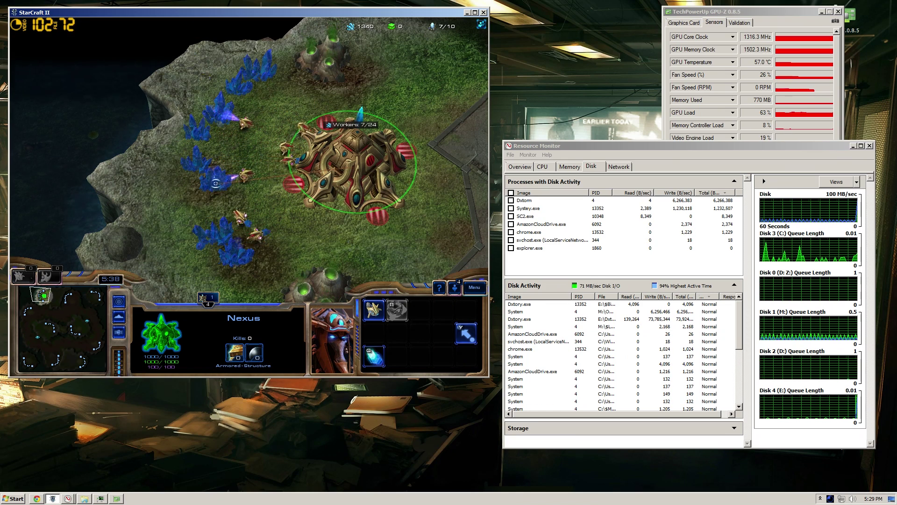
key("Up")
key("BackSpace")
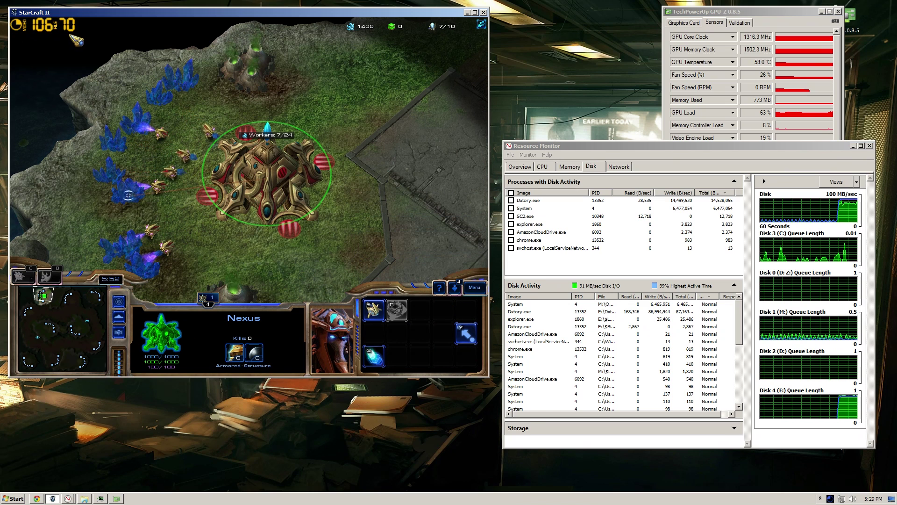
Bring Resource Monitor forward, shift it slightly upward to examine Disk 4 (E:) activity during recording, and return to the StarCraft II match
key("alt+Tab")
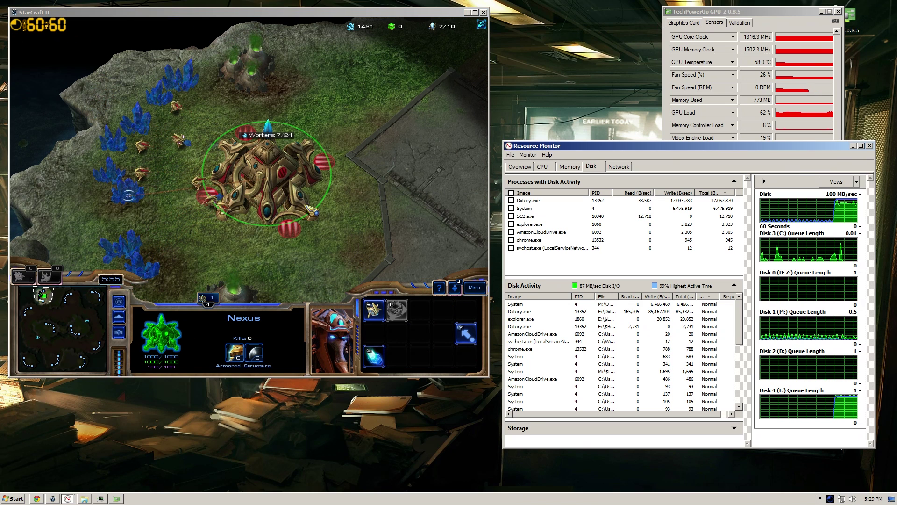
left_click_drag(659, 146, 659, 144)
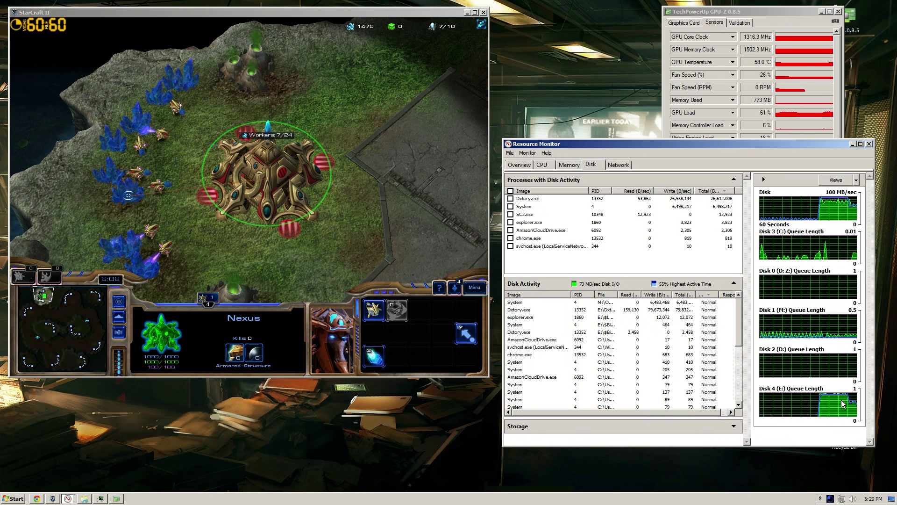
left_click(369, 241)
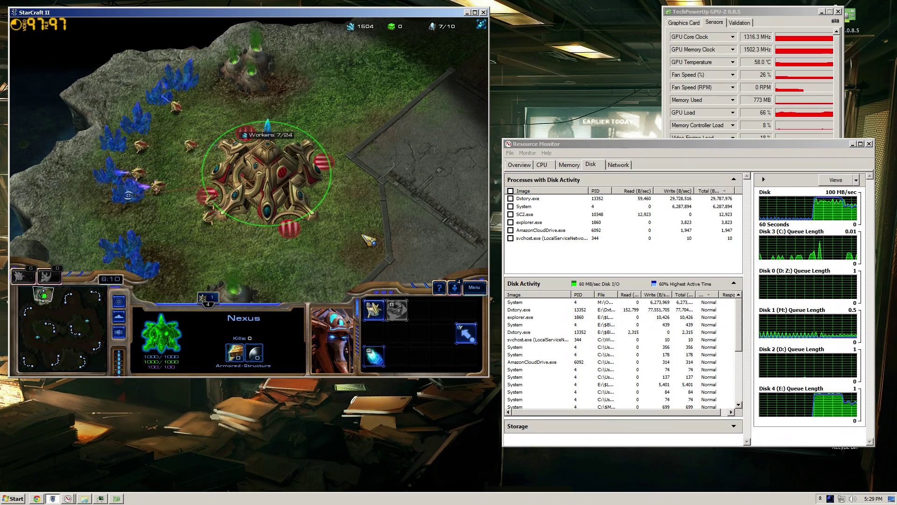
Move the game camera around the Nexus during recording and select the group of workers at the mineral line
key("Left")
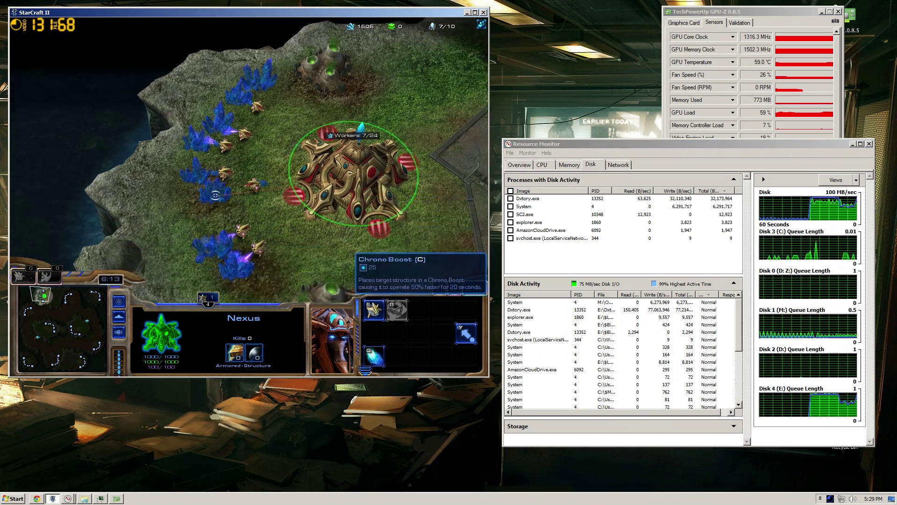
key("Down")
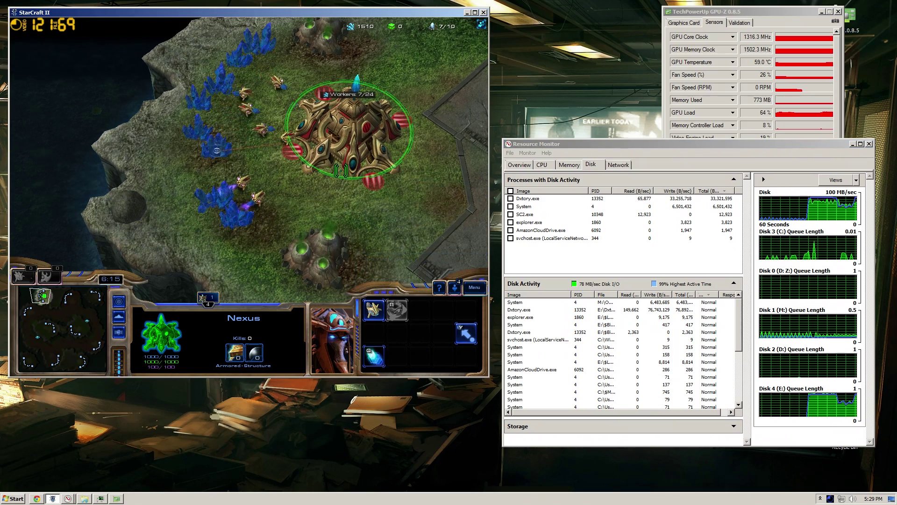
key("Right")
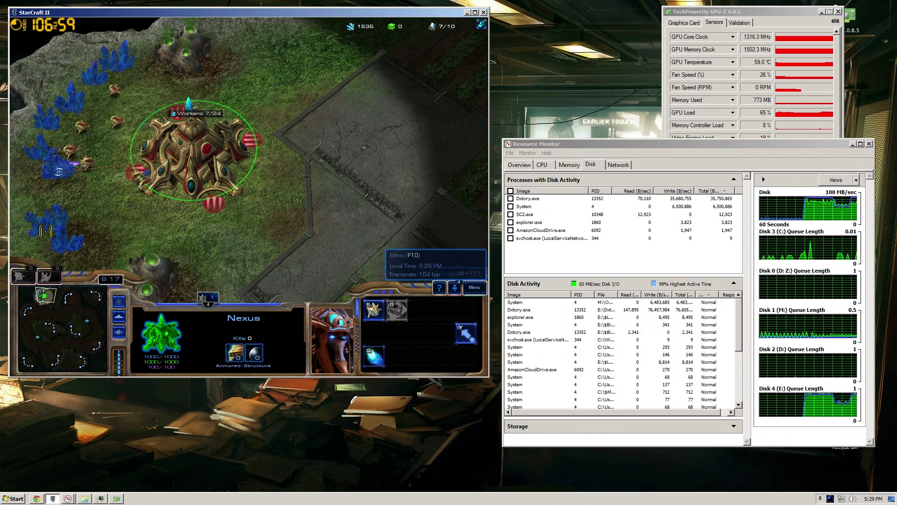
key("Left")
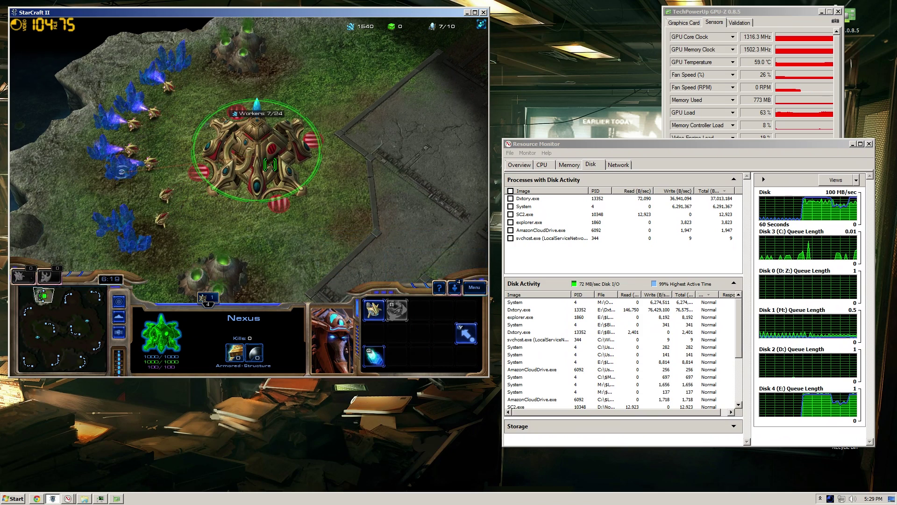
left_click_drag(91, 99, 311, 260)
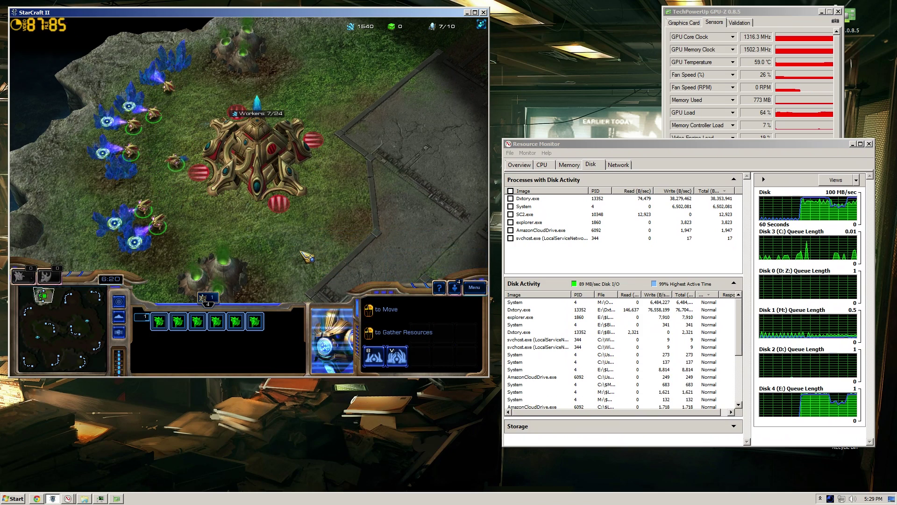
Bring GPU-Z forward to examine the GPU load, and switch to Windows Task Manager to examine the CPU usage during recording
key("alt+Tab")
left_click_drag(718, 14, 727, 14)
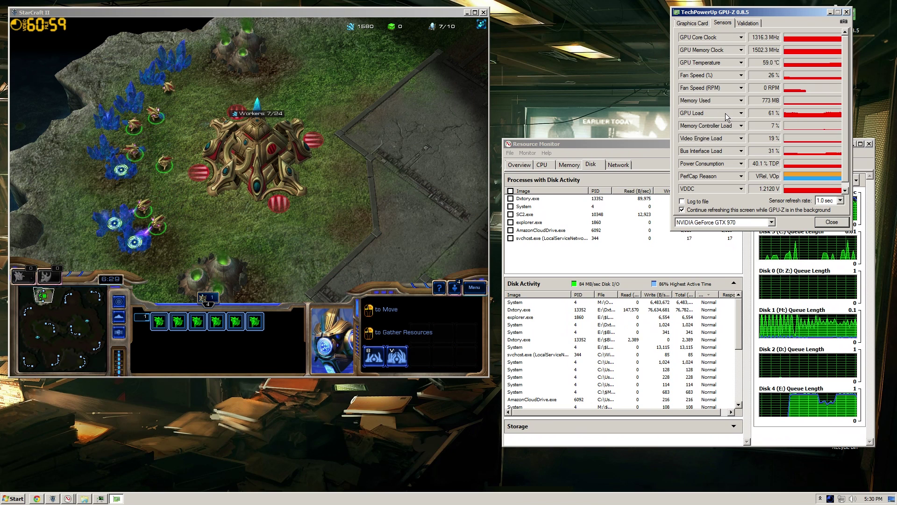
left_click(100, 498)
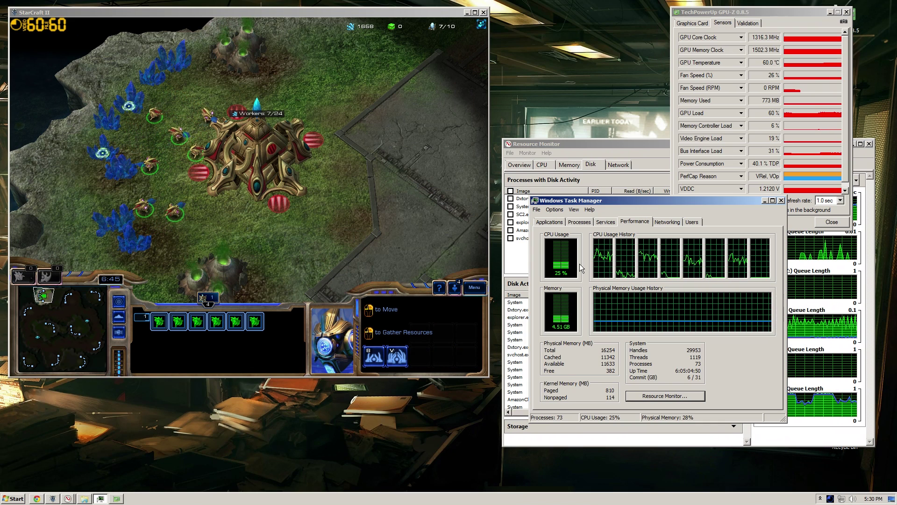
Return to the StarCraft II match, reselect the workers at the mineral line, and select the Nexus
left_click(339, 151)
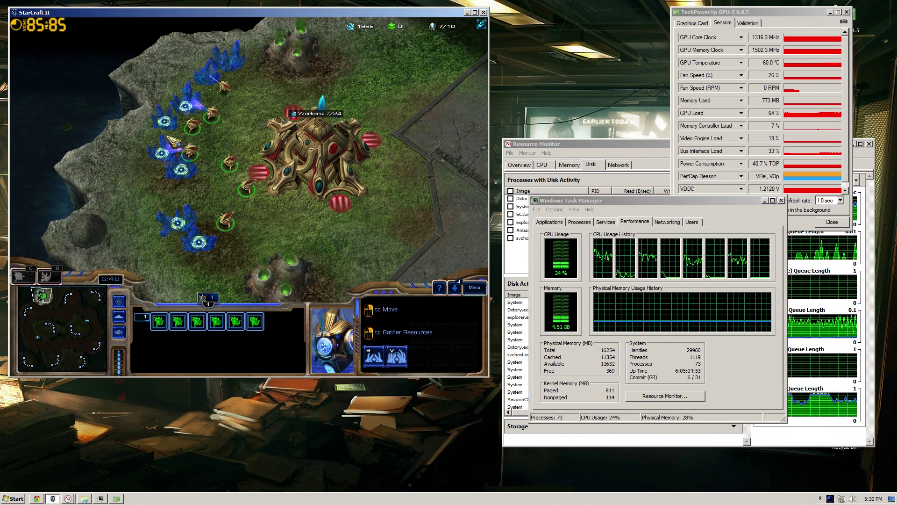
left_click(287, 143)
left_click_drag(159, 61, 309, 221)
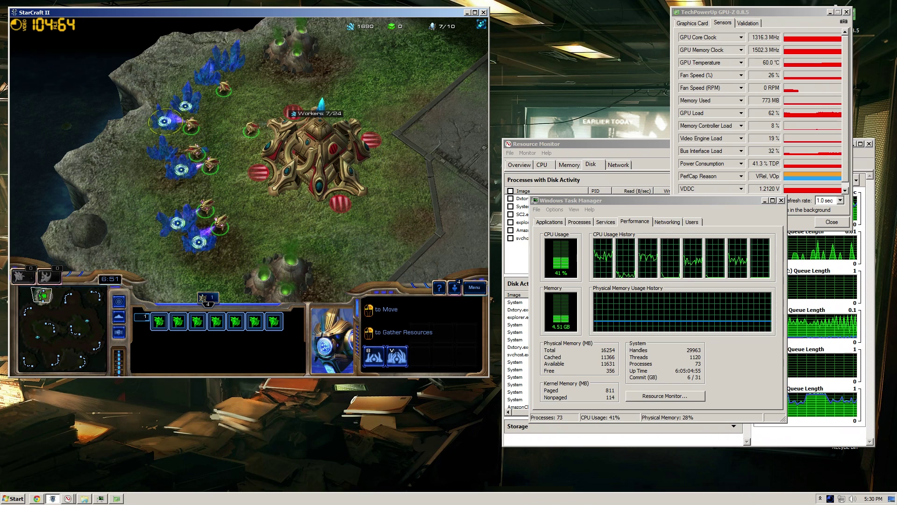
left_click(335, 164)
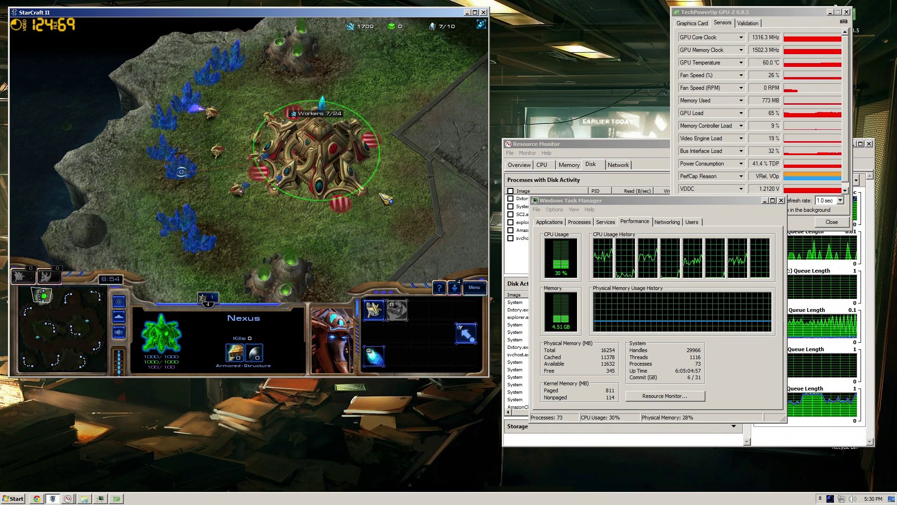